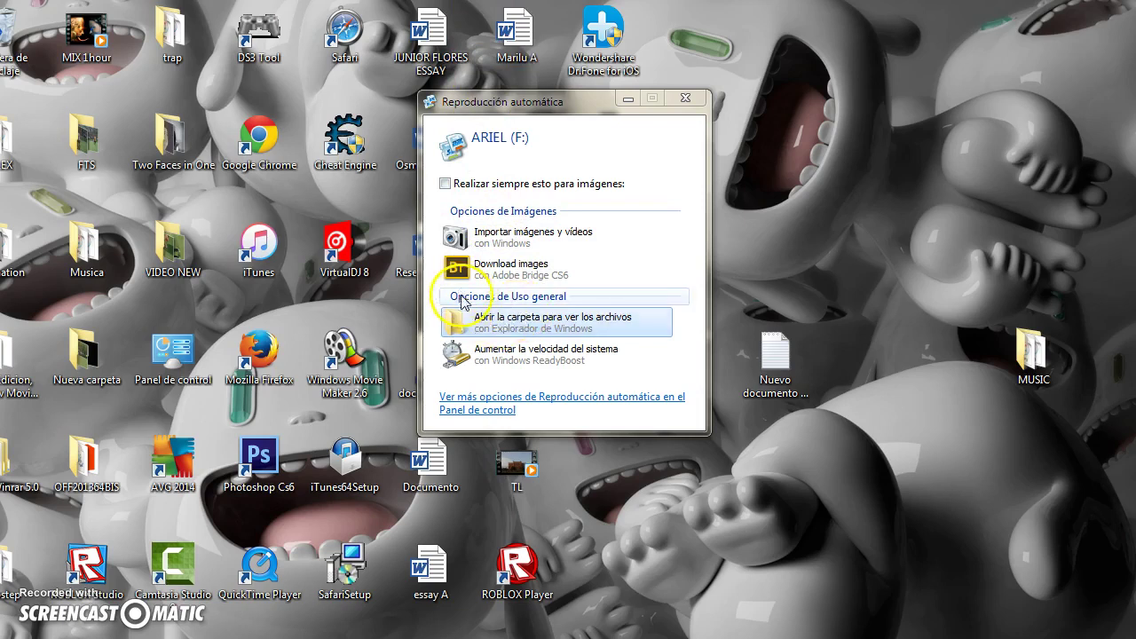
Step: View the files on the ARIEL (F:) drive and examine the audio file types in the musica del dsi folder
{"action": "left_click", "coordinate": [511, 332]}
{"action": "left_click", "coordinate": [511, 332]}
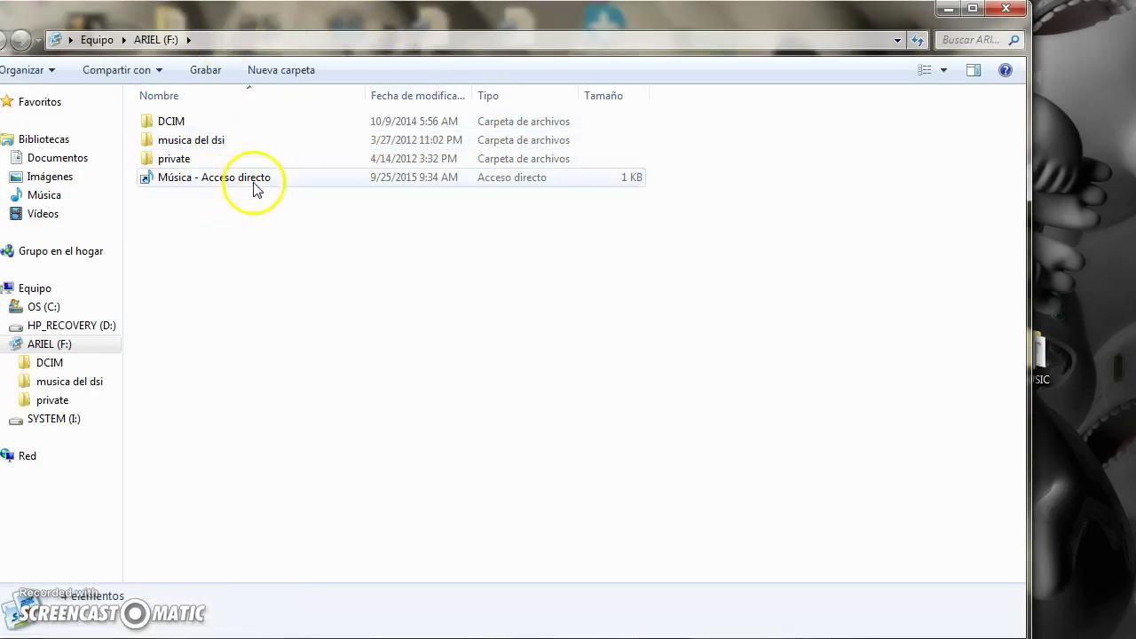
{"action": "left_click", "coordinate": [211, 145]}
{"action": "double_click", "coordinate": [211, 145]}
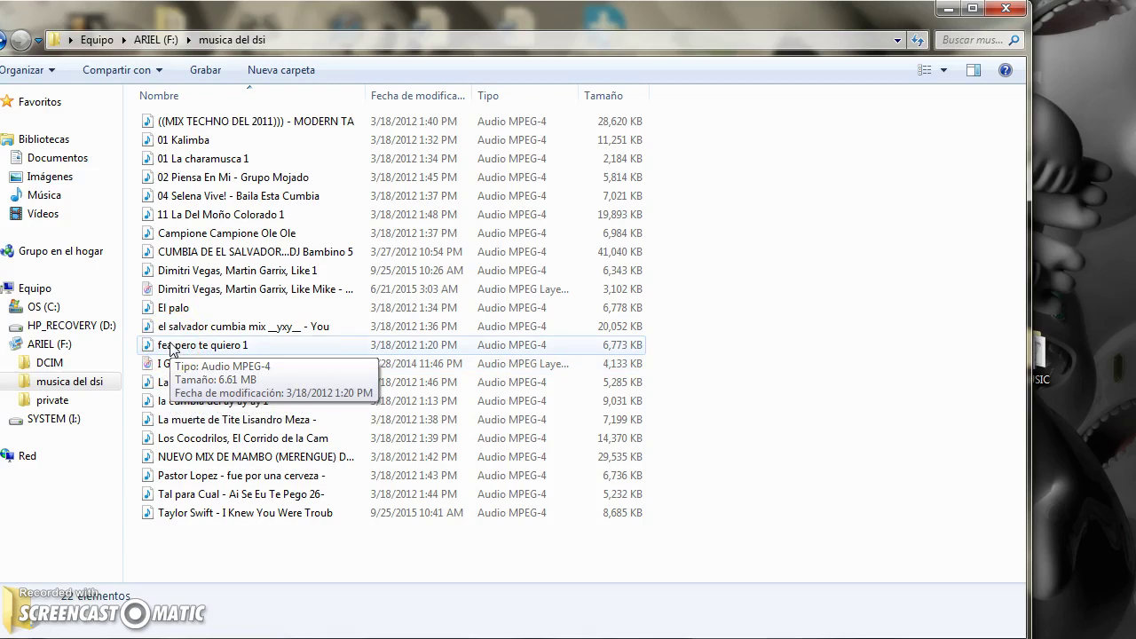
{"action": "left_click", "coordinate": [167, 371]}
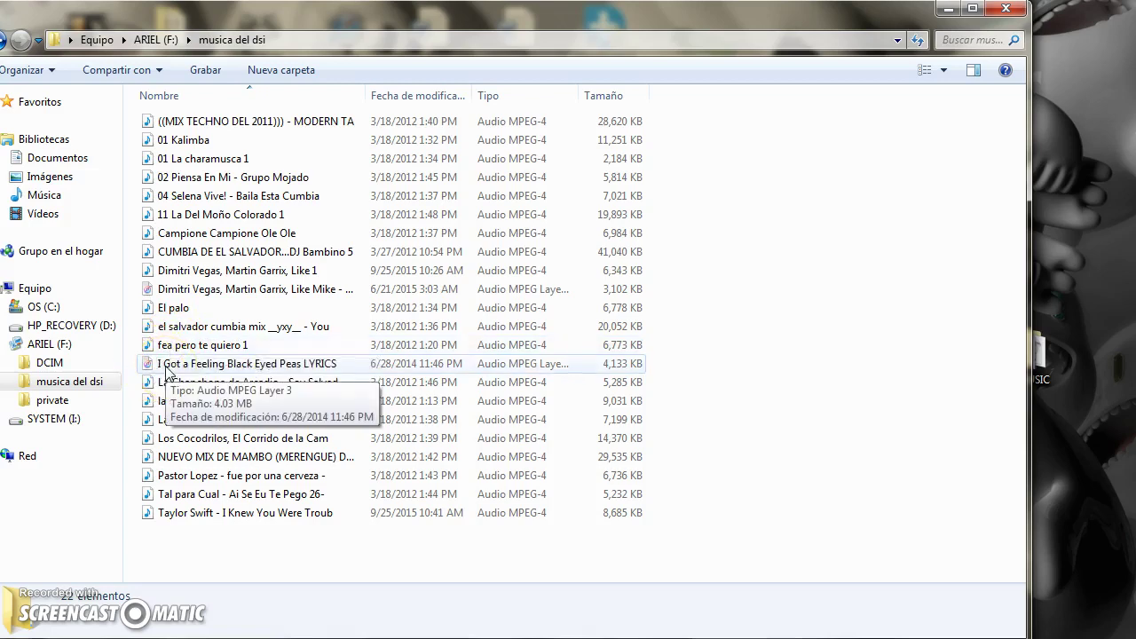
{"action": "left_click", "coordinate": [100, 453]}
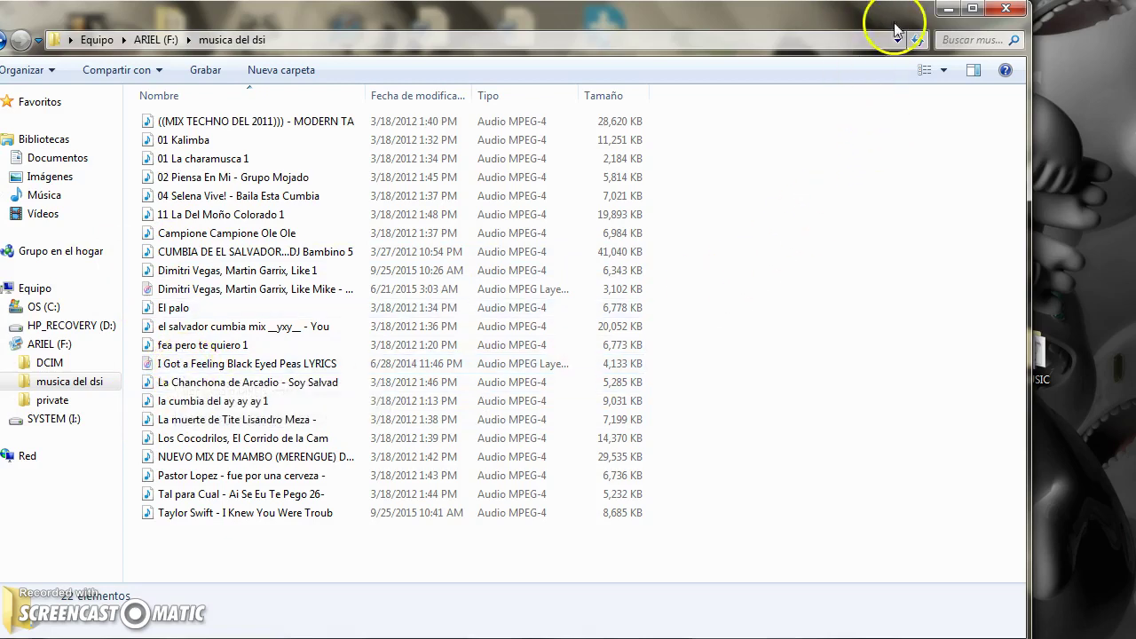
{"action": "left_click", "coordinate": [948, 12]}
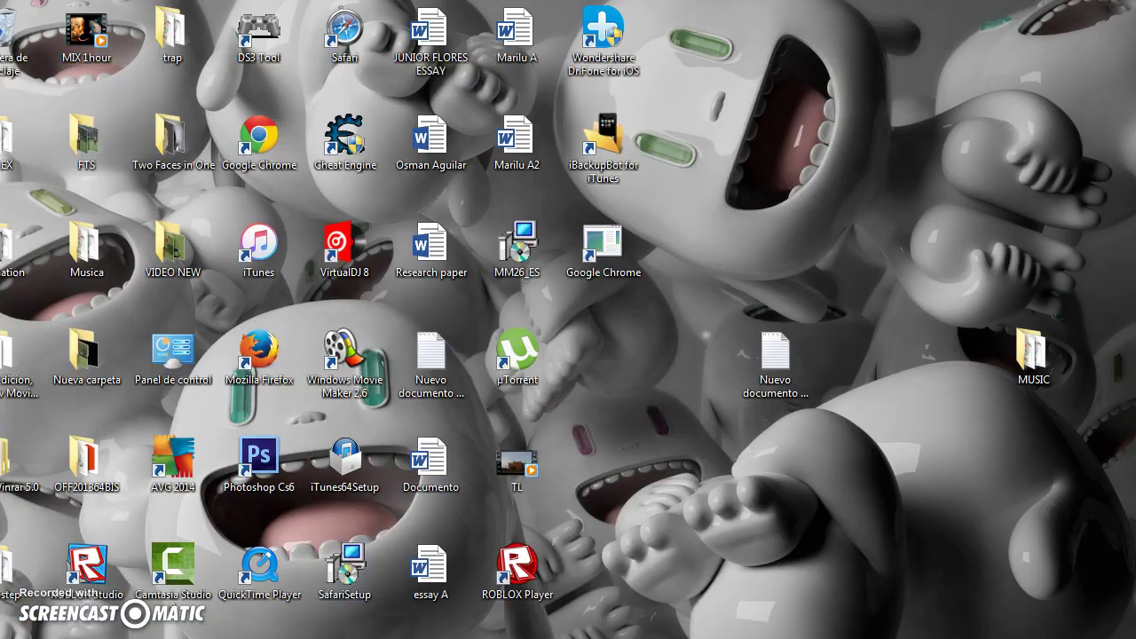
Step: Find and launch iTunes, and show the My Music library
{"action": "key", "text": "super"}
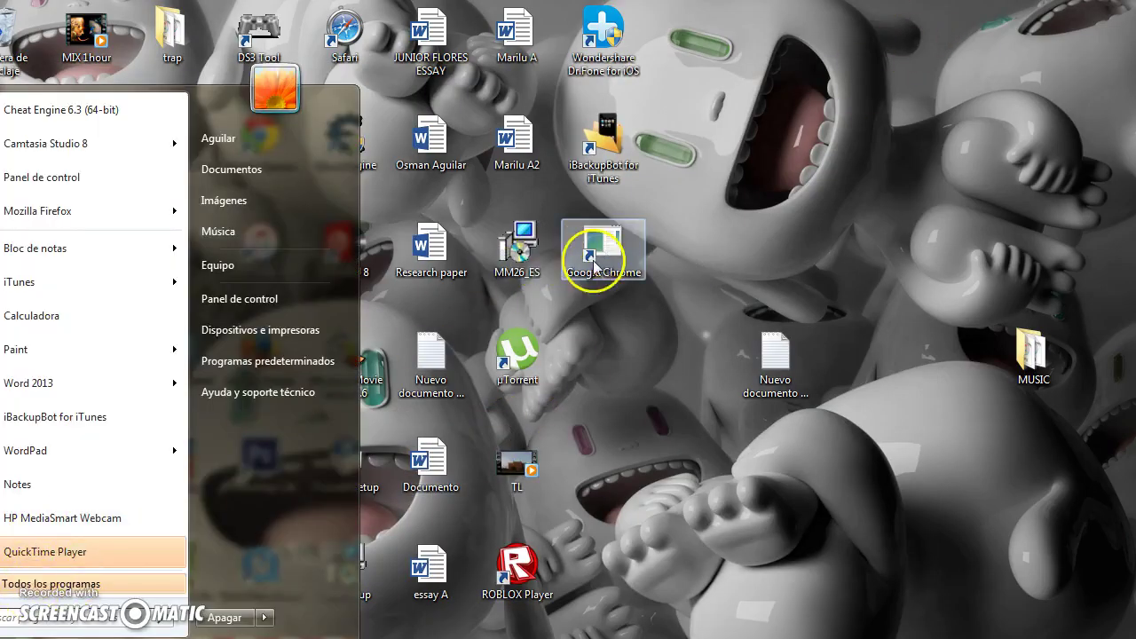
{"action": "left_click", "coordinate": [655, 504]}
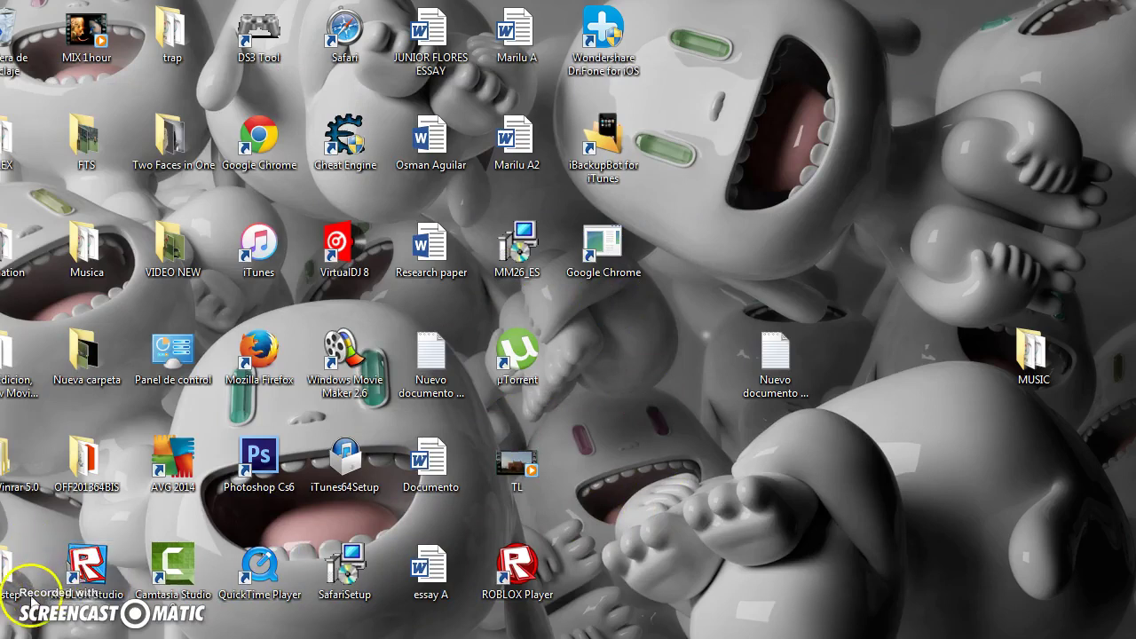
{"action": "key", "text": "super"}
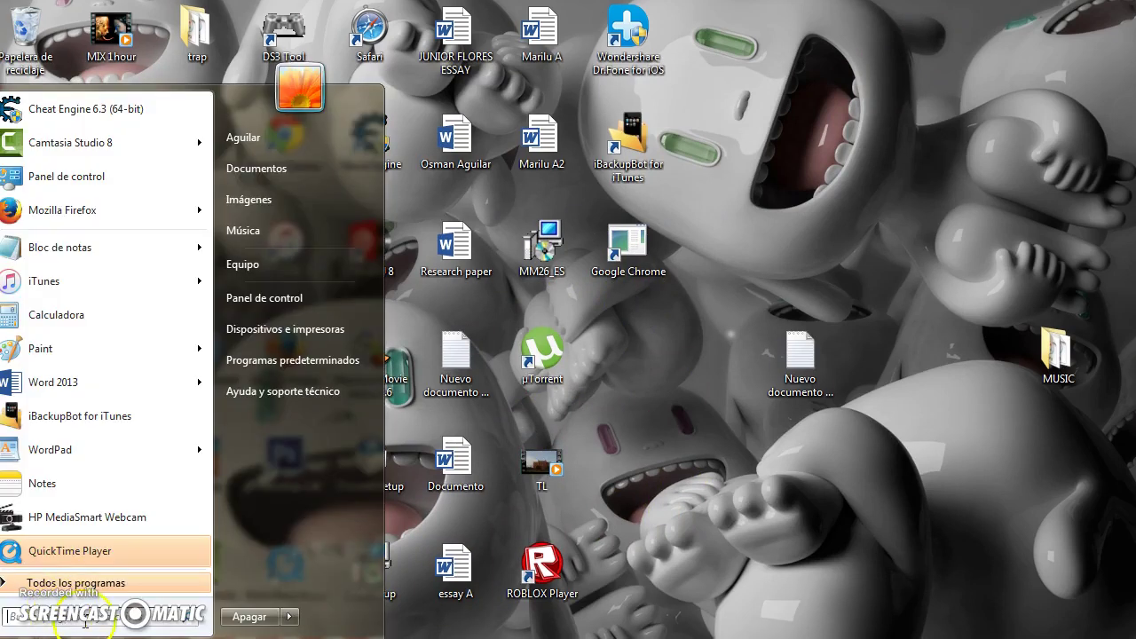
{"action": "type", "text": "itunes"}
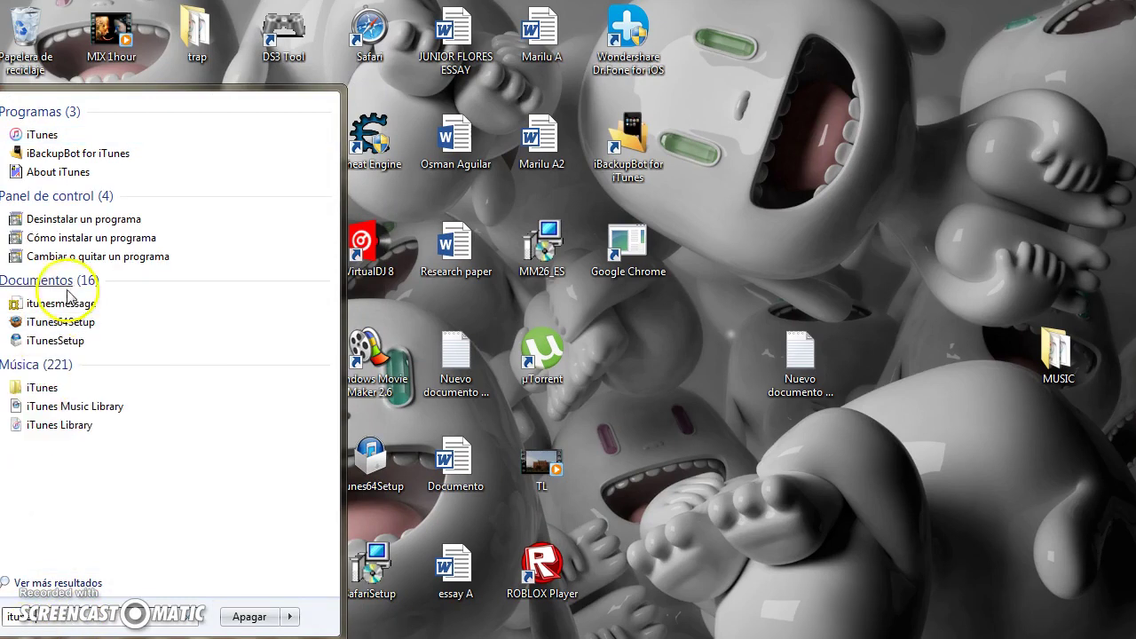
{"action": "left_click", "coordinate": [89, 135]}
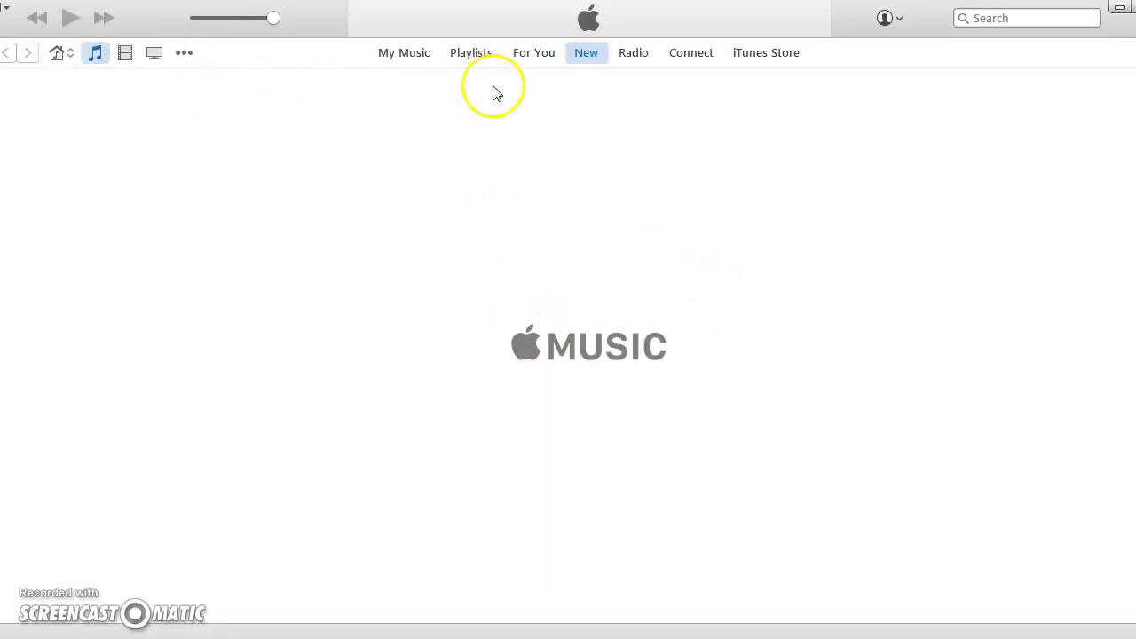
{"action": "left_click", "coordinate": [405, 56]}
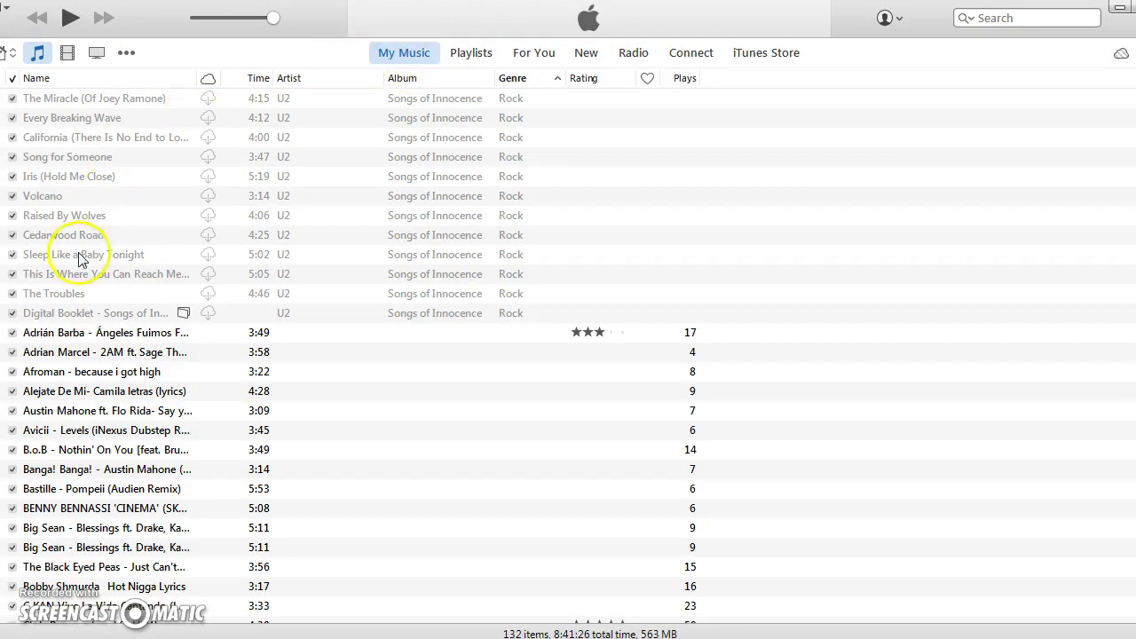
Step: Create an AAC version of the second "Big Sean - Blessings ft. Drake, Kanye West" entry in the song list
{"action": "scroll", "coordinate": [79, 479], "scroll_direction": "down", "scroll_amount": 2}
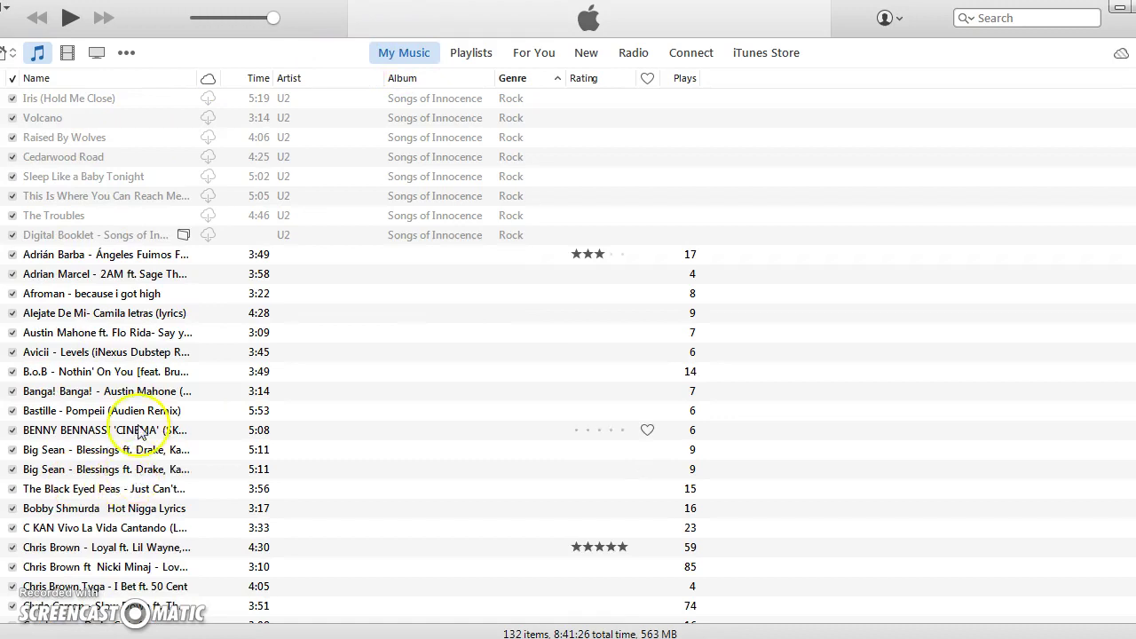
{"action": "scroll", "coordinate": [129, 431], "scroll_direction": "down", "scroll_amount": 3}
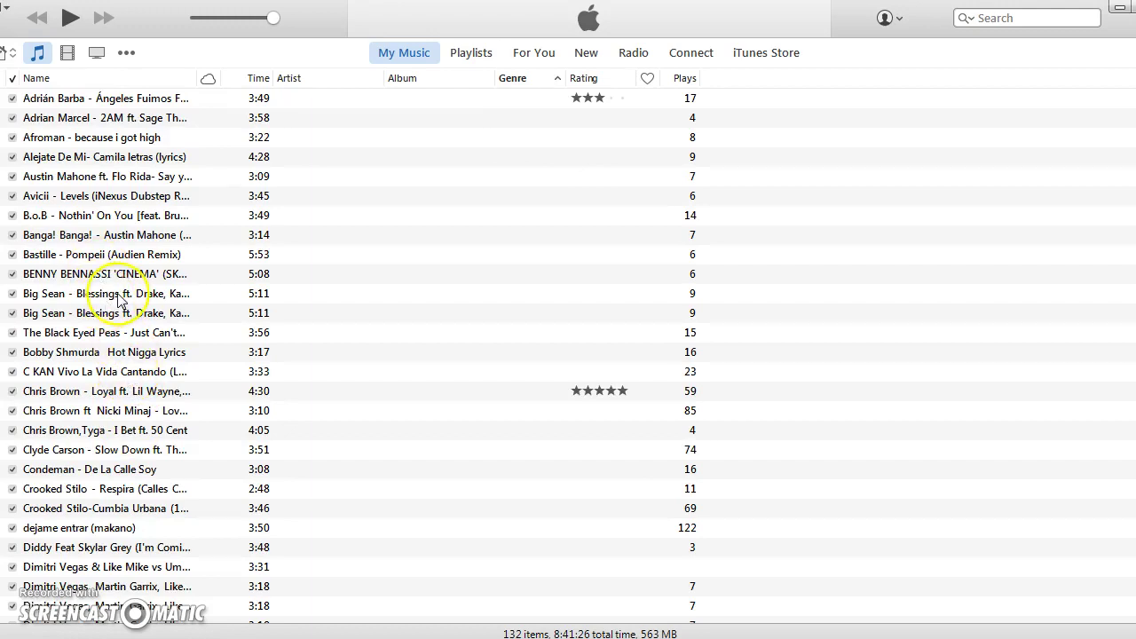
{"action": "scroll", "coordinate": [118, 300], "scroll_direction": "up", "scroll_amount": 3}
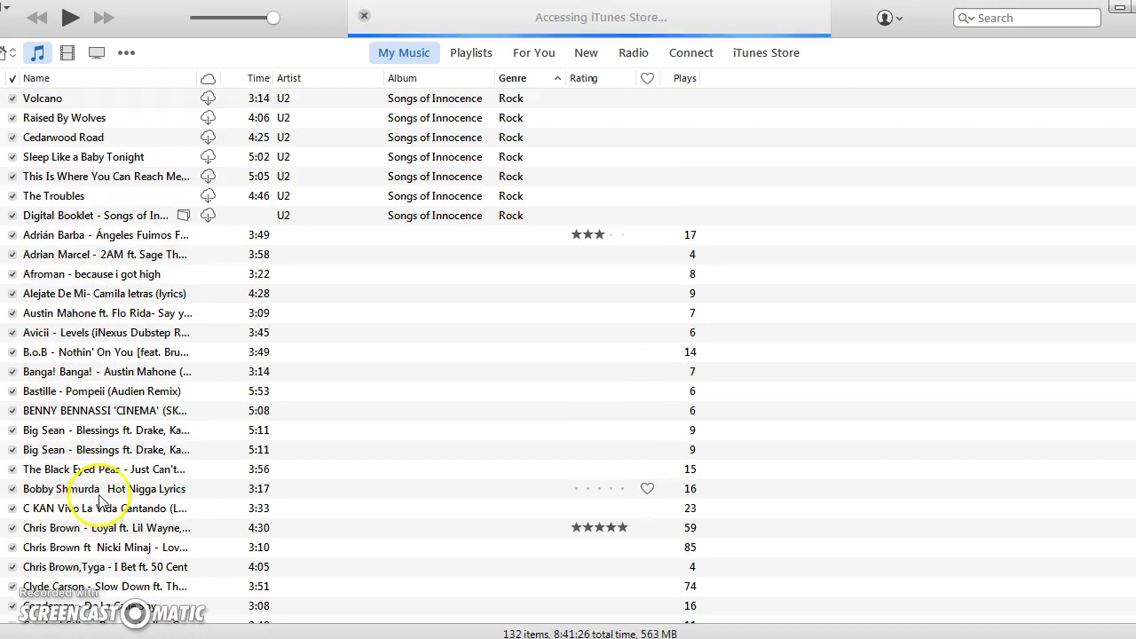
{"action": "right_click", "coordinate": [82, 452]}
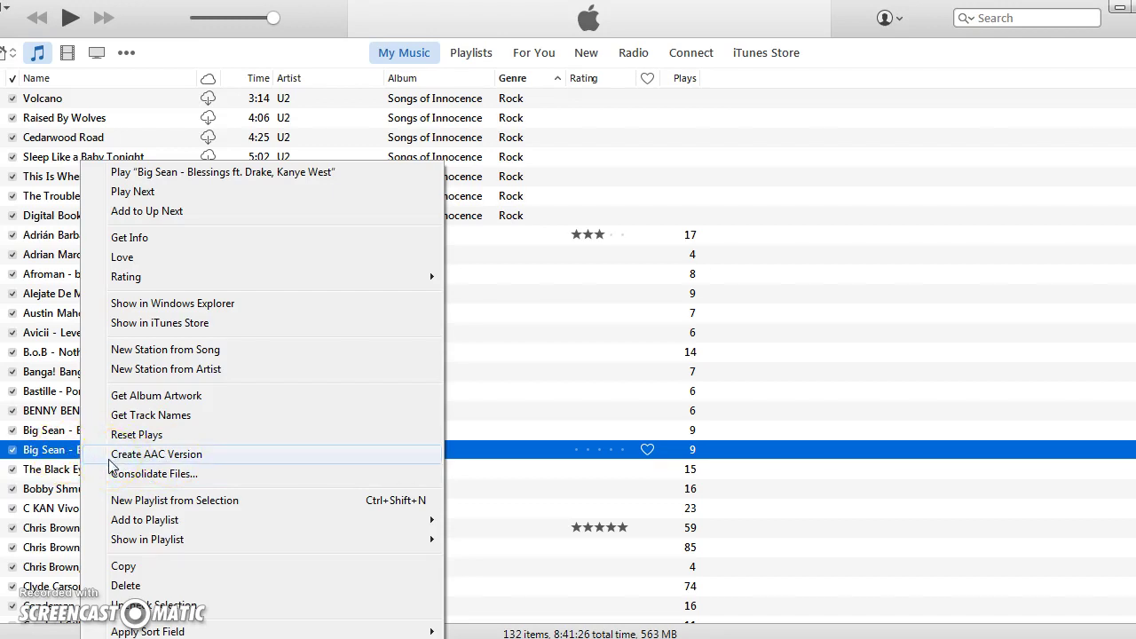
{"action": "left_click", "coordinate": [109, 459]}
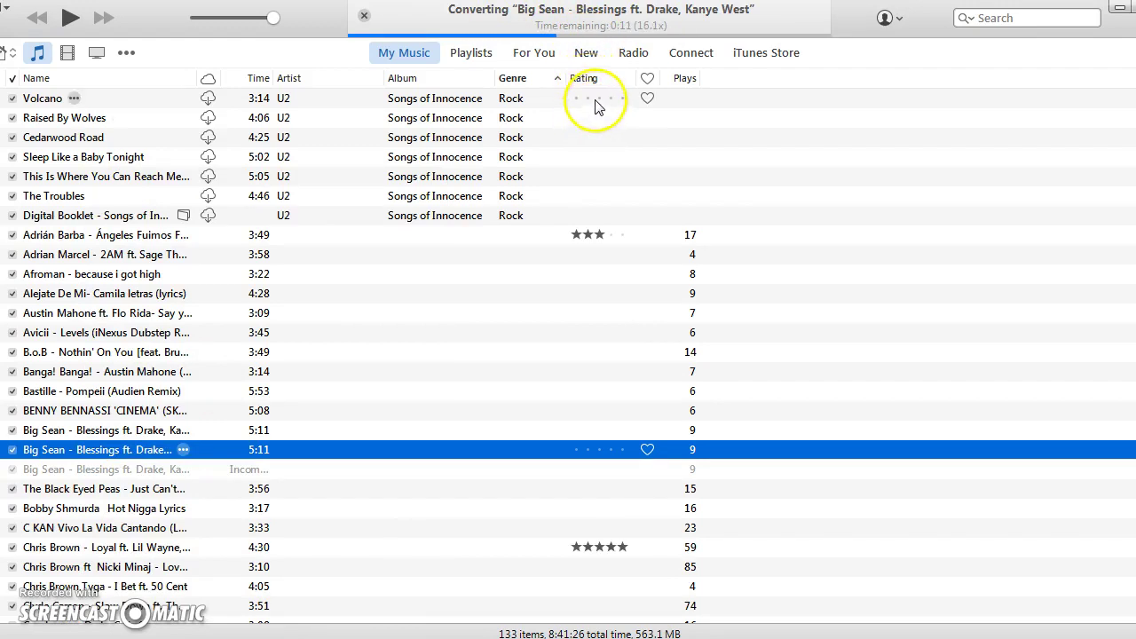
{"action": "left_click", "coordinate": [535, 105]}
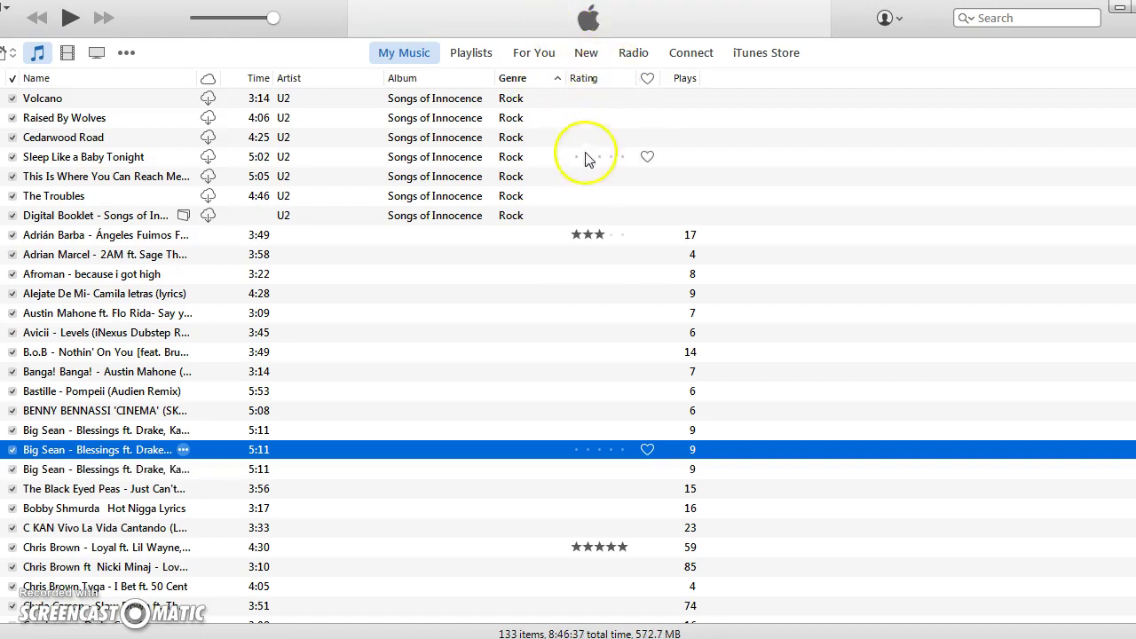
Step: Show the Big Sean - Blessings song in Windows Explorer and copy its M4A file to the ARIEL (F:) drive
{"action": "right_click", "coordinate": [175, 450]}
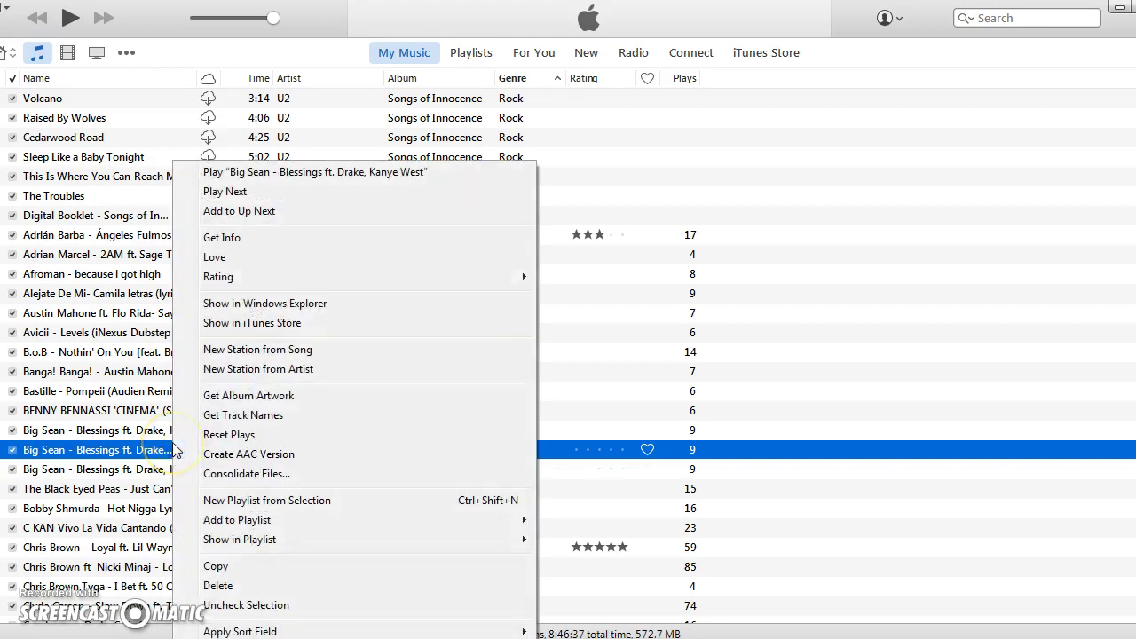
{"action": "left_click", "coordinate": [292, 307]}
{"action": "left_click", "coordinate": [292, 307]}
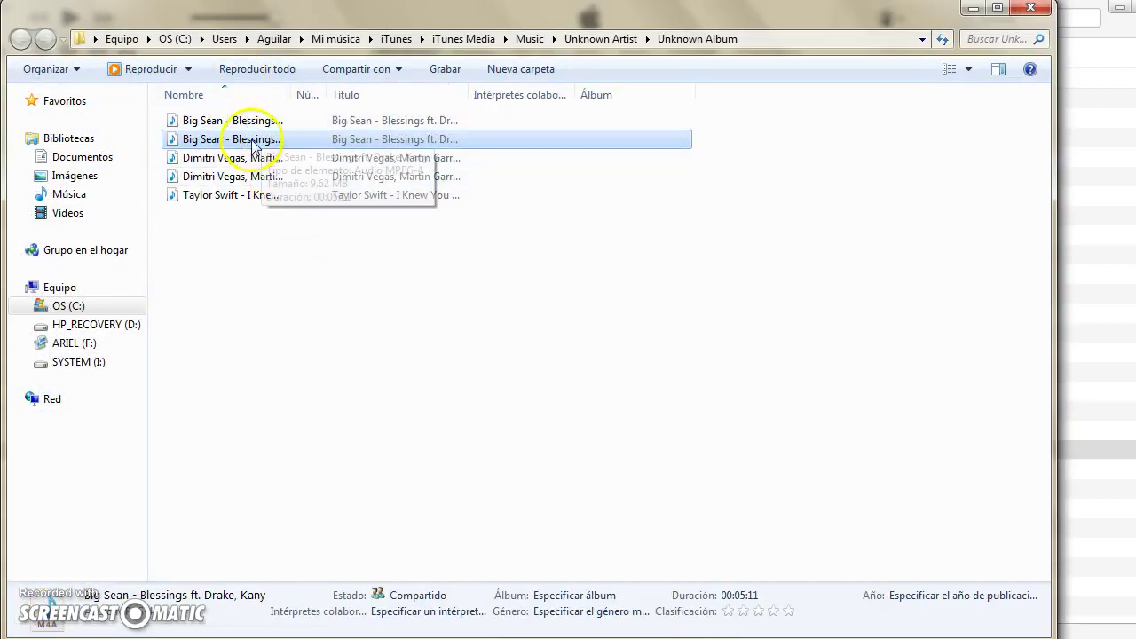
{"action": "left_click_drag", "start_coordinate": [255, 144], "coordinate": [78, 344]}
Step: On ARIEL (F:), move the Big Sean - Blessings file into the musica del dsi folder and open that folder
{"action": "left_click", "coordinate": [75, 343]}
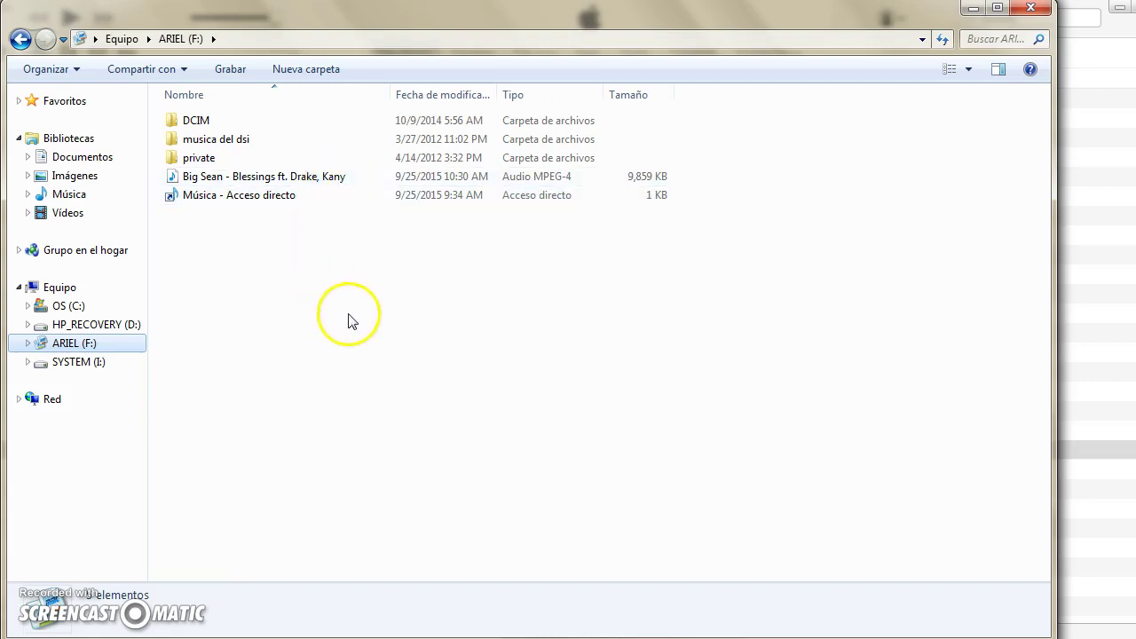
{"action": "left_click_drag", "start_coordinate": [314, 187], "coordinate": [307, 149]}
{"action": "left_click_drag", "start_coordinate": [270, 145], "coordinate": [277, 140]}
{"action": "left_click", "coordinate": [266, 142]}
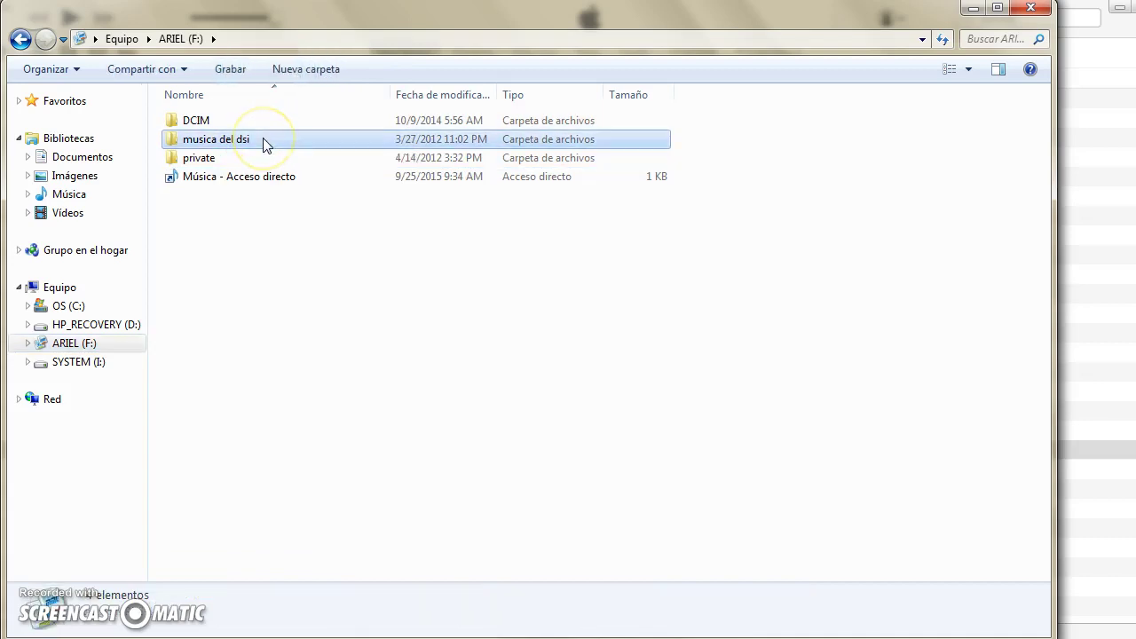
{"action": "double_click", "coordinate": [263, 142]}
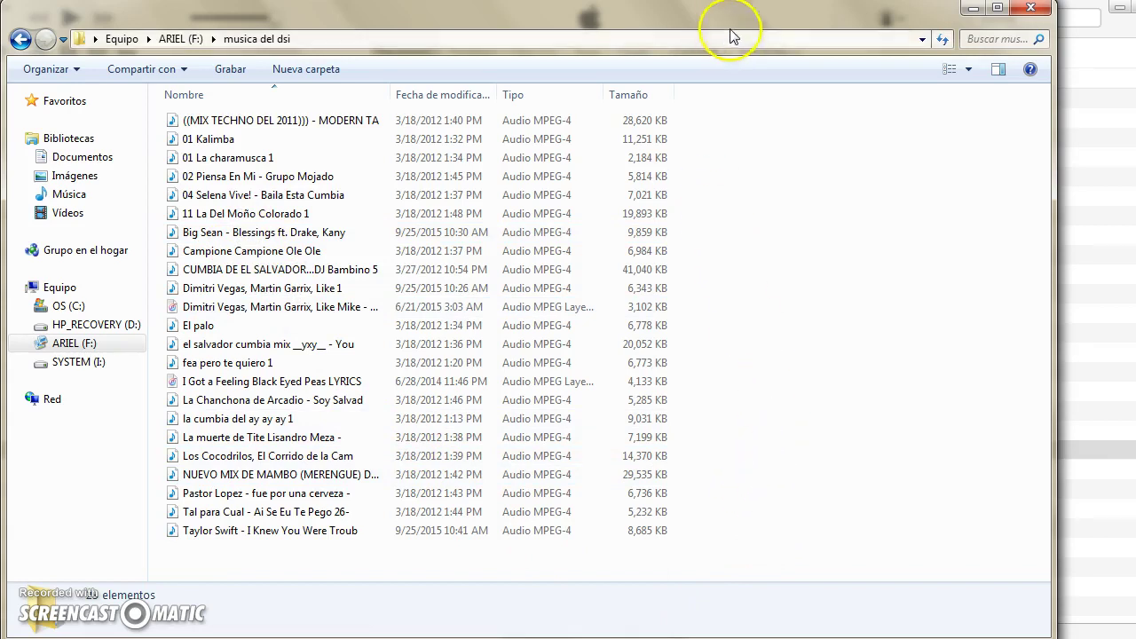
{"action": "mouse_move", "coordinate": [786, 21]}
{"action": "left_mouse_down"}
{"action": "mouse_move", "coordinate": [838, 118]}
{"action": "mouse_move", "coordinate": [806, 25]}
{"action": "left_mouse_up"}
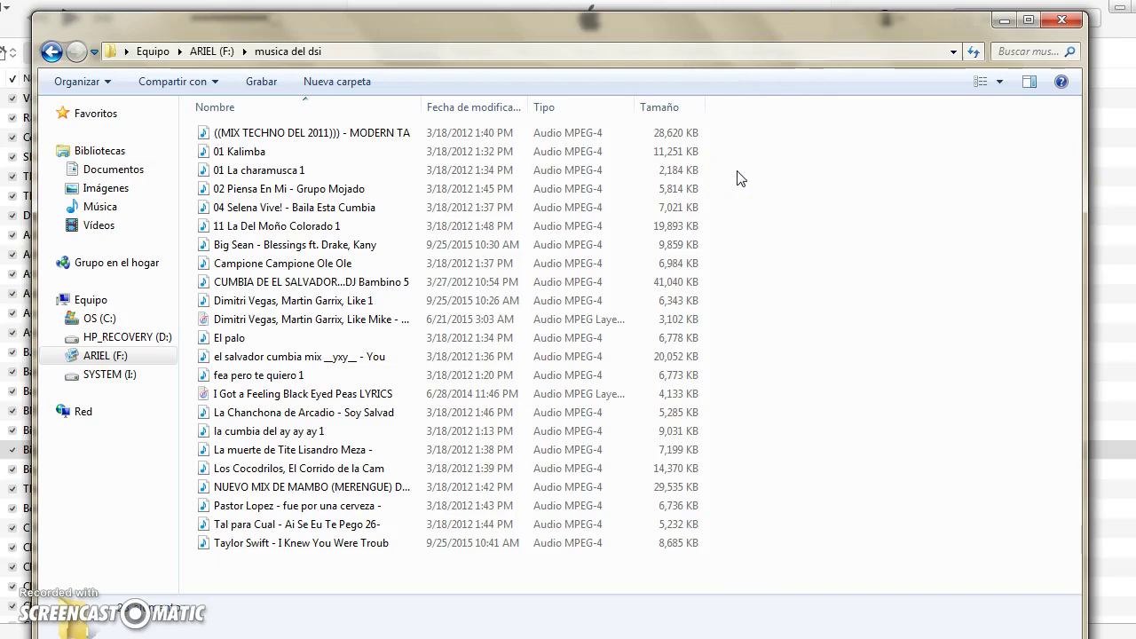
{"action": "left_click", "coordinate": [704, 101]}
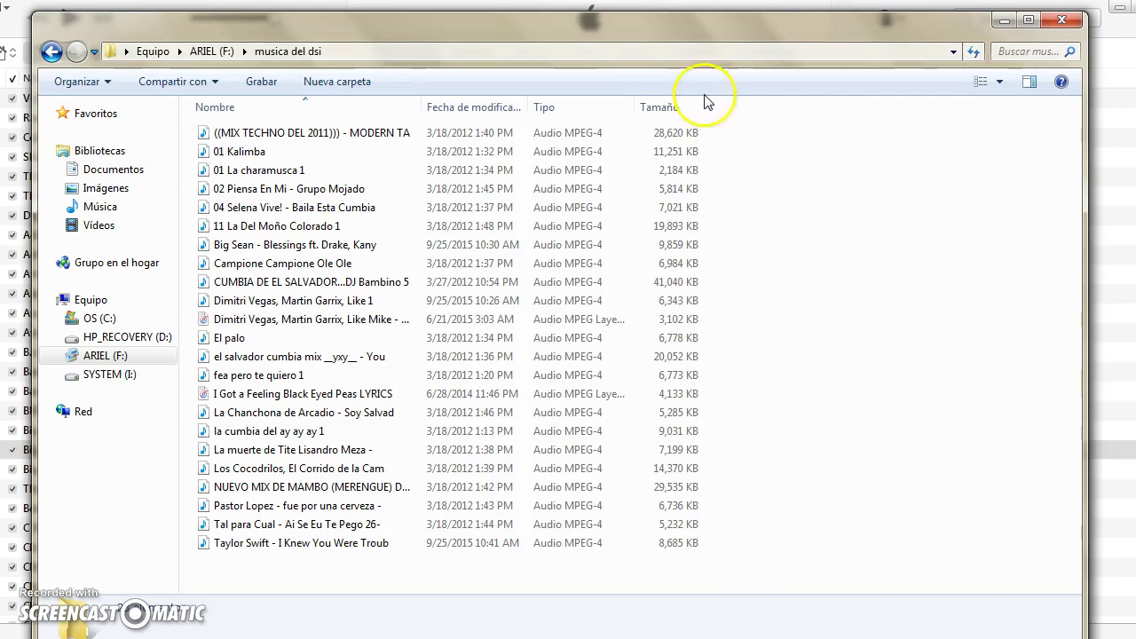